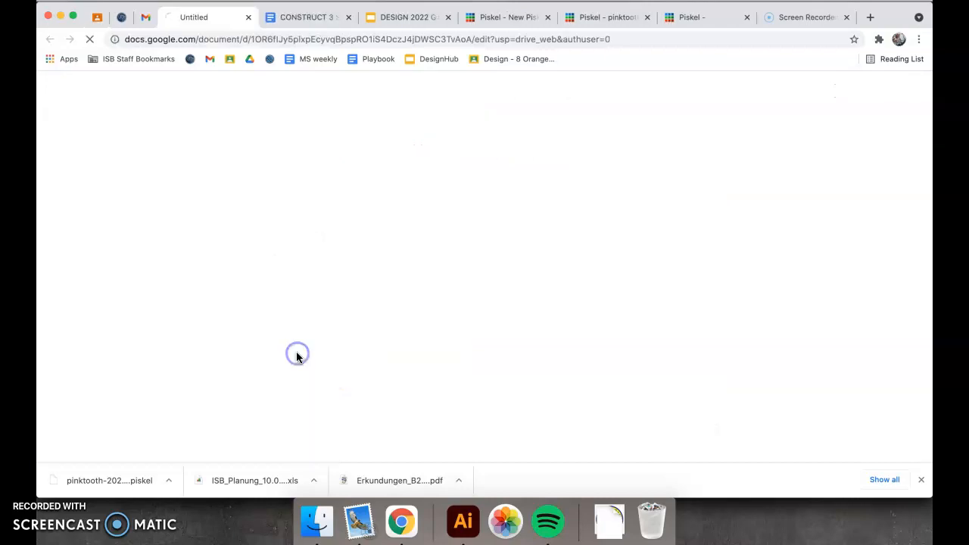
# Step: Switch to the Piskel editor and create a new blank sprite
pyautogui.click(300, 16)
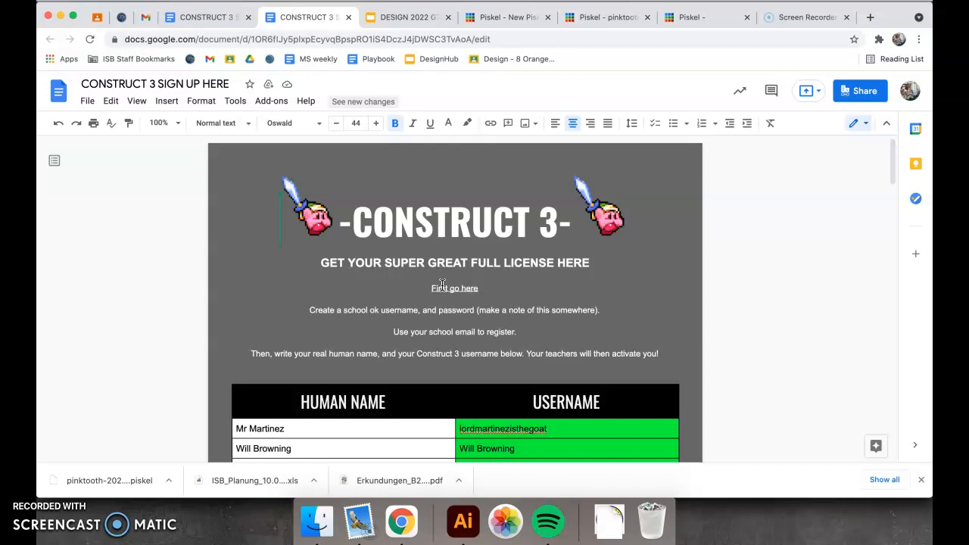
pyautogui.click(487, 18)
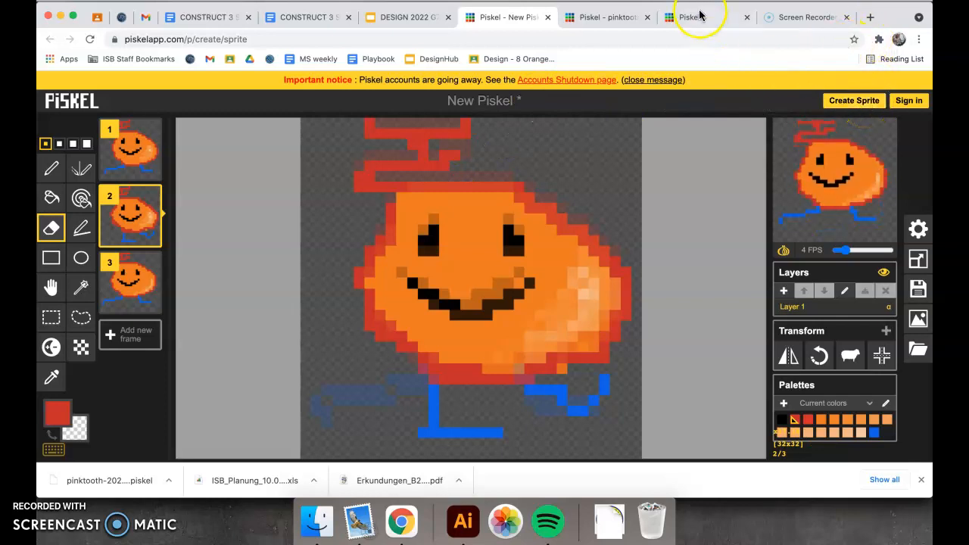
pyautogui.click(861, 104)
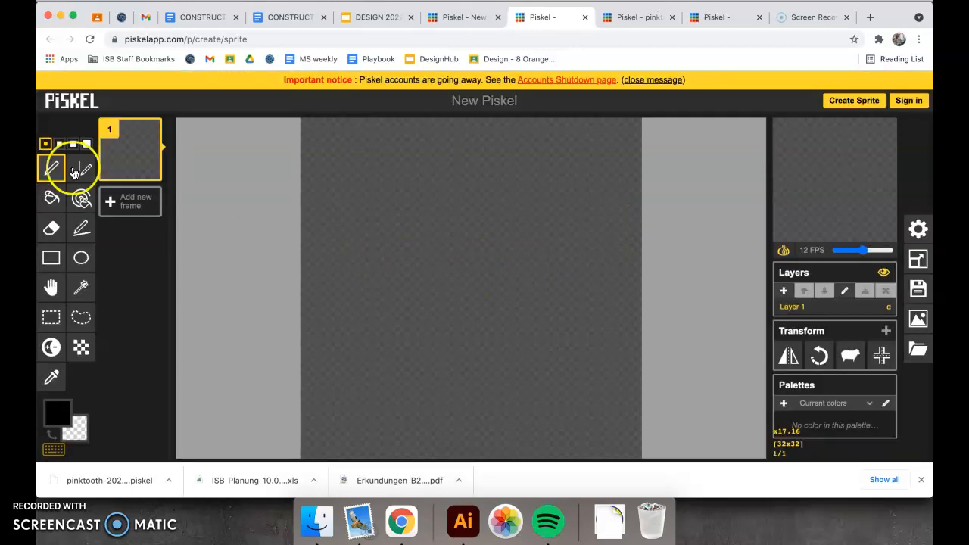
# Step: Draw a black pen outline of a creature with an eared head, a rounded body and two legs
pyautogui.moveTo(354, 201)
pyautogui.mouseDown()
pyautogui.moveTo(356, 262)
pyautogui.moveTo(518, 256)
pyautogui.moveTo(592, 347)
pyautogui.moveTo(426, 261)
pyautogui.moveTo(408, 192)
pyautogui.moveTo(365, 175)
pyautogui.mouseUp()
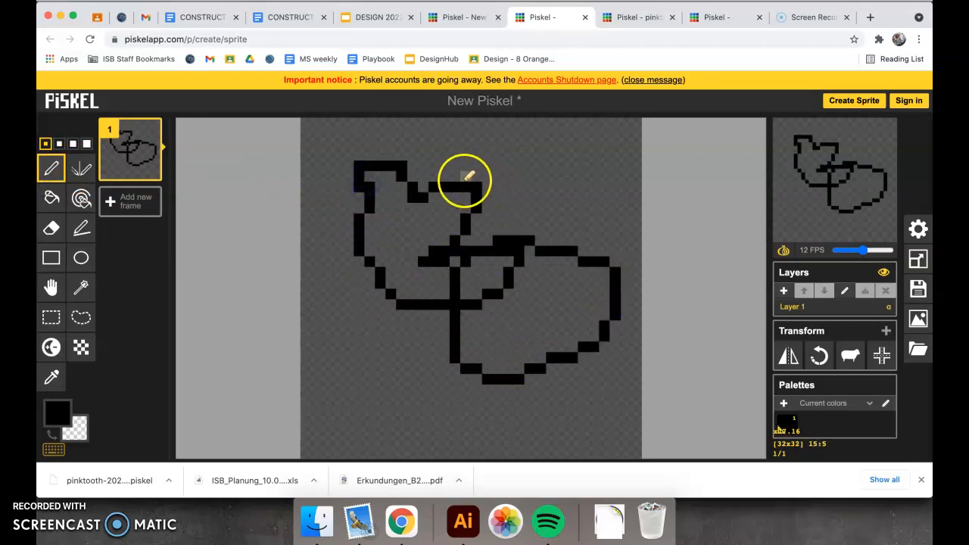
pyautogui.moveTo(465, 366)
pyautogui.mouseDown()
pyautogui.moveTo(392, 380)
pyautogui.moveTo(381, 420)
pyautogui.mouseUp()
pyautogui.moveTo(514, 379)
pyautogui.mouseDown()
pyautogui.moveTo(581, 390)
pyautogui.moveTo(629, 444)
pyautogui.mouseUp()
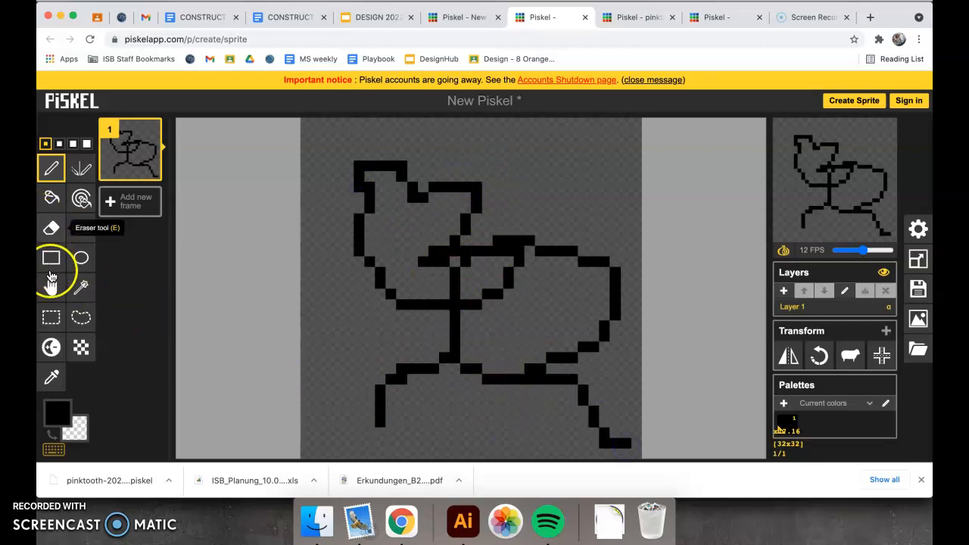
# Step: Fill the creature's head and body with the pink colour #d17373
pyautogui.click(51, 410)
pyautogui.moveTo(123, 339); pyautogui.dragTo(123, 301)
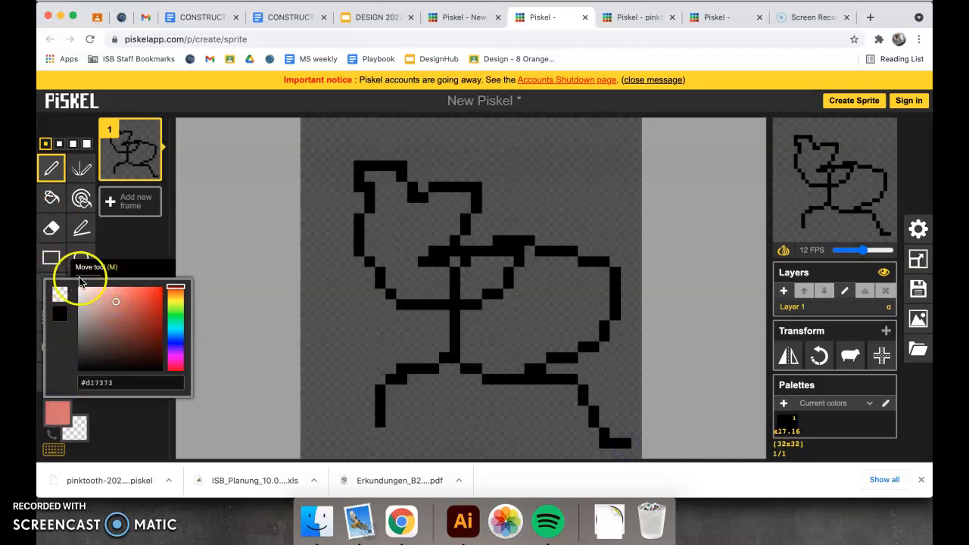
pyautogui.click(52, 198)
pyautogui.click(384, 226)
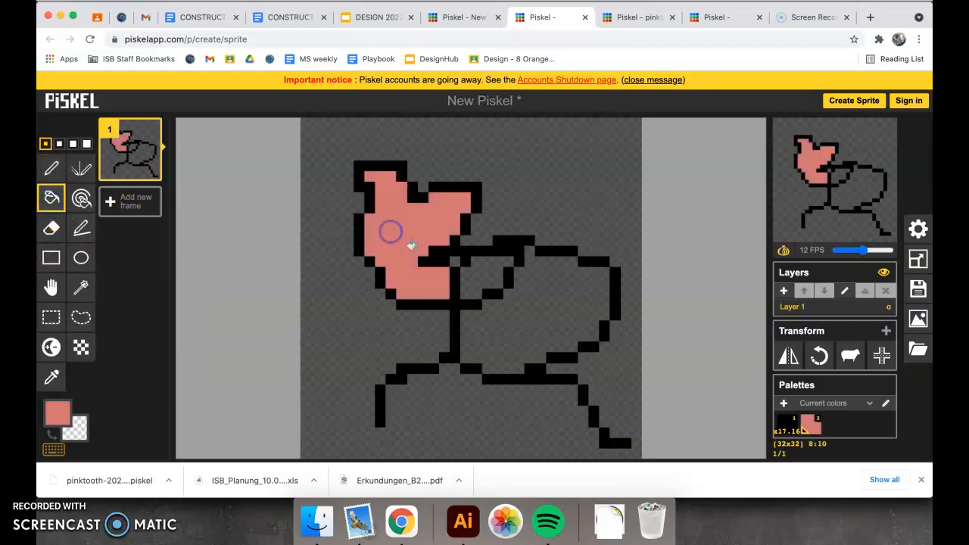
pyautogui.click(59, 417)
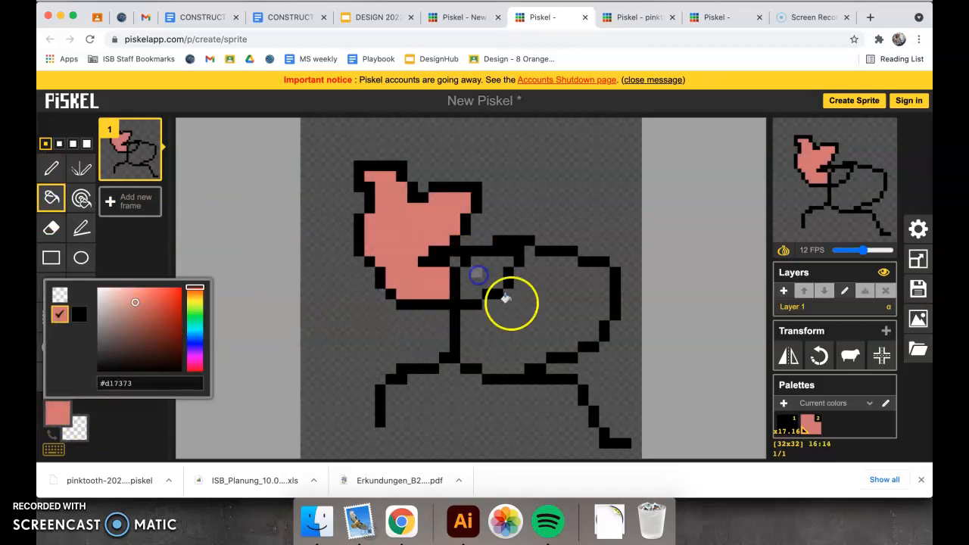
pyautogui.click(505, 298)
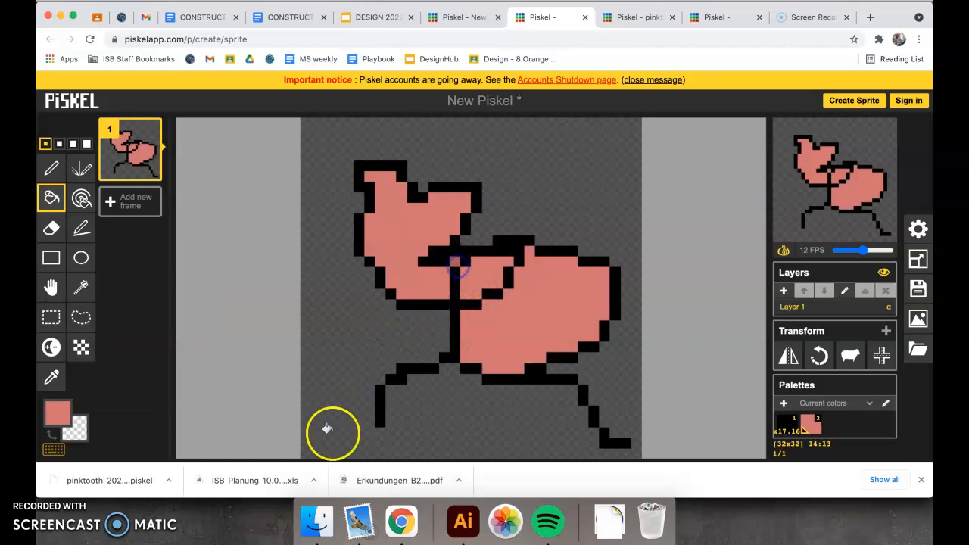
# Step: Lighten pixels along the lower and rear edges of the body to create highlights
pyautogui.click(51, 346)
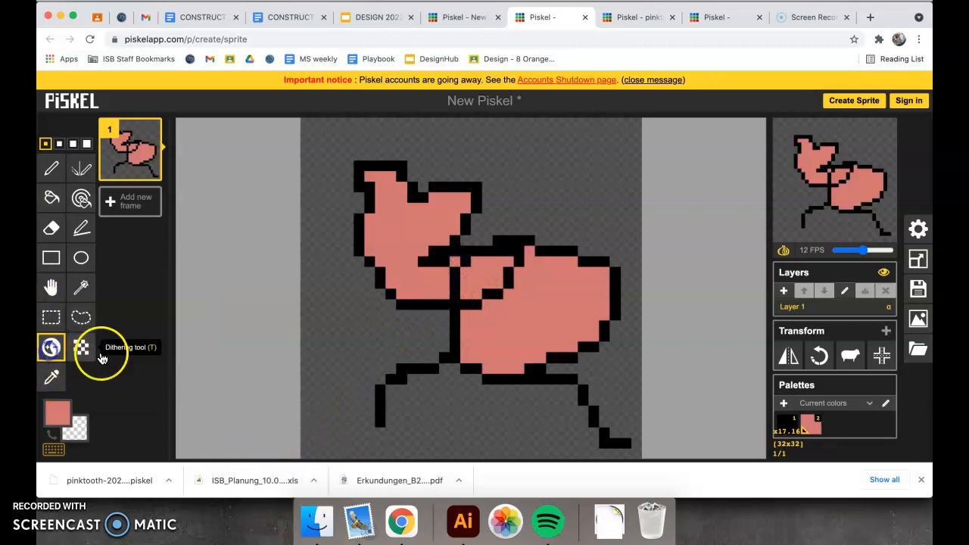
pyautogui.moveTo(524, 353)
pyautogui.mouseDown()
pyautogui.moveTo(555, 337)
pyautogui.moveTo(589, 288)
pyautogui.mouseUp()
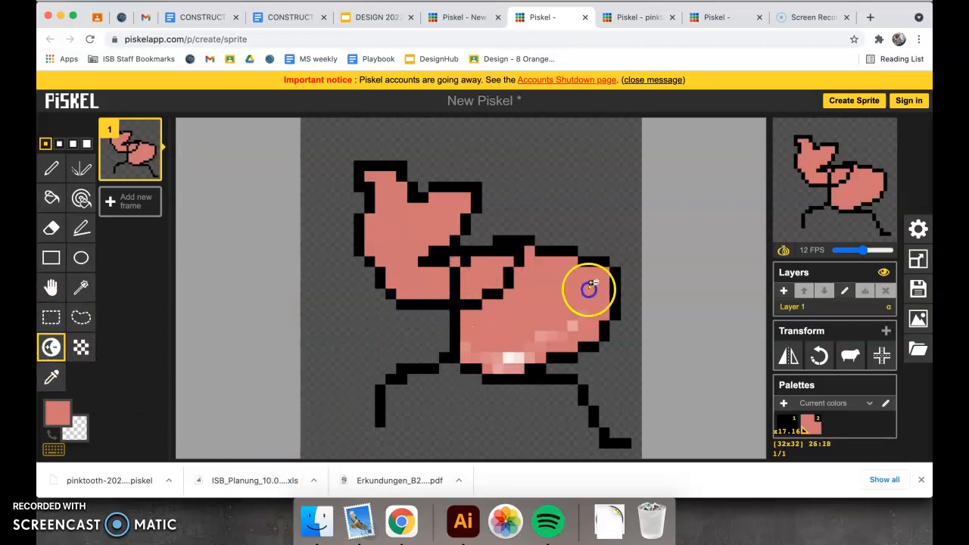
pyautogui.click(471, 371)
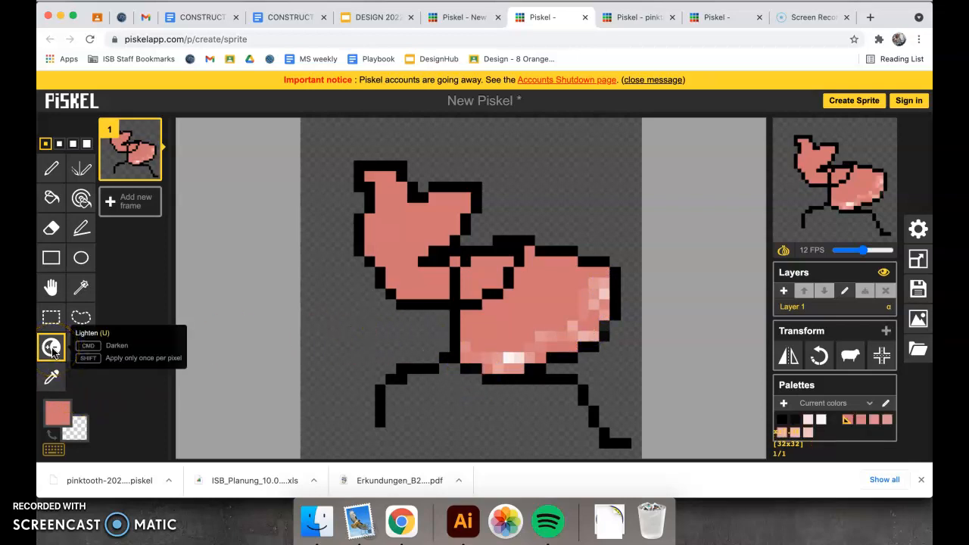
# Step: Darken pixels along the chin, cheek and ear tips of the head as shading
pyautogui.click(381, 270)
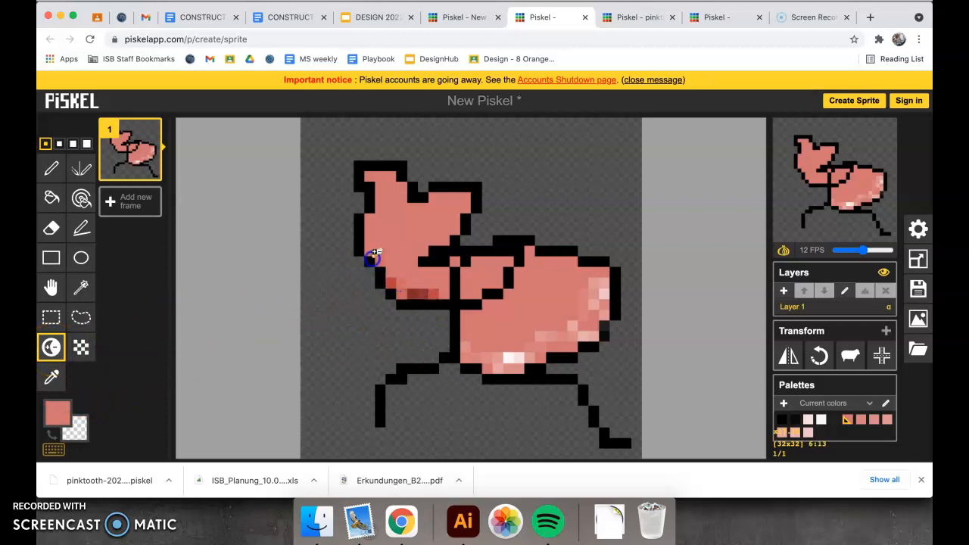
pyautogui.click(463, 197)
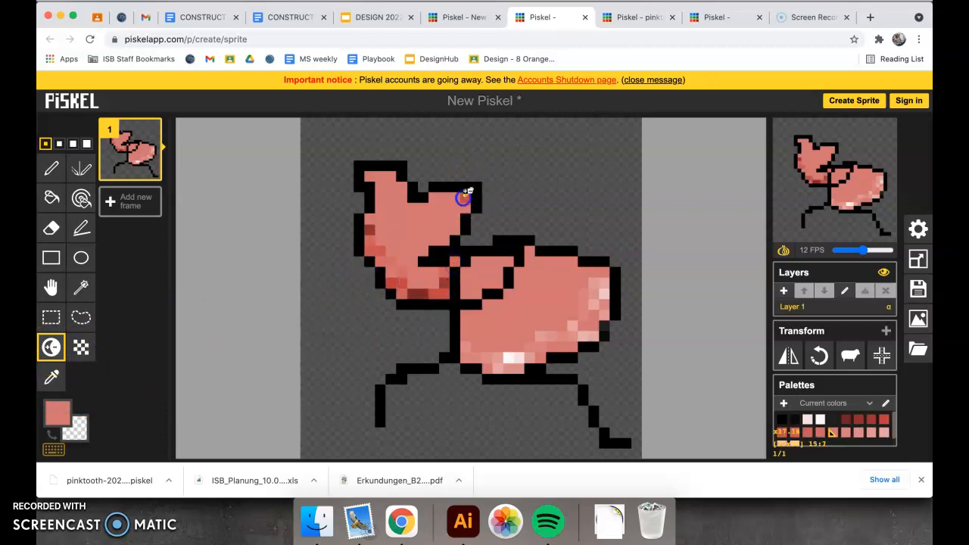
pyautogui.click(370, 174)
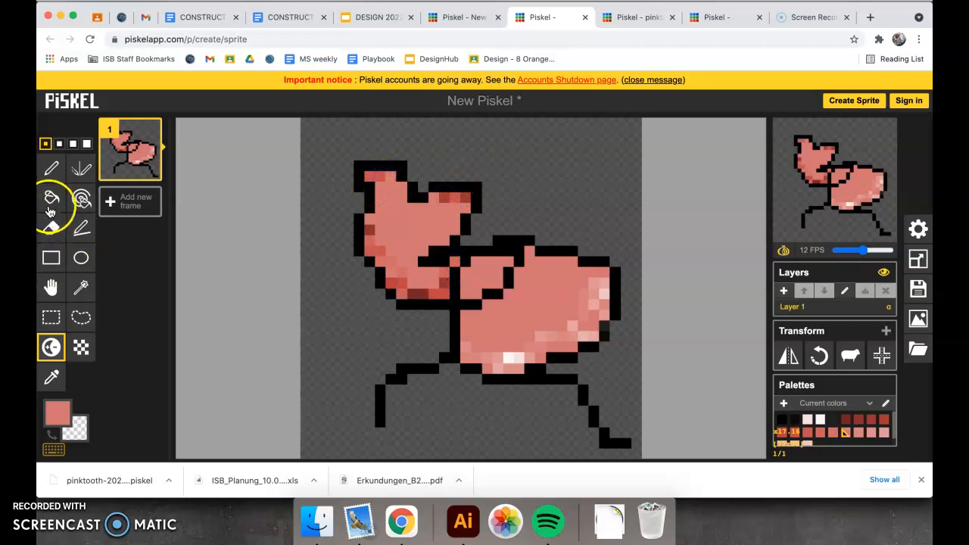
# Step: Draw two single-pixel eyes on the head in dark blue #1a3373 with the Pen tool
pyautogui.click(59, 413)
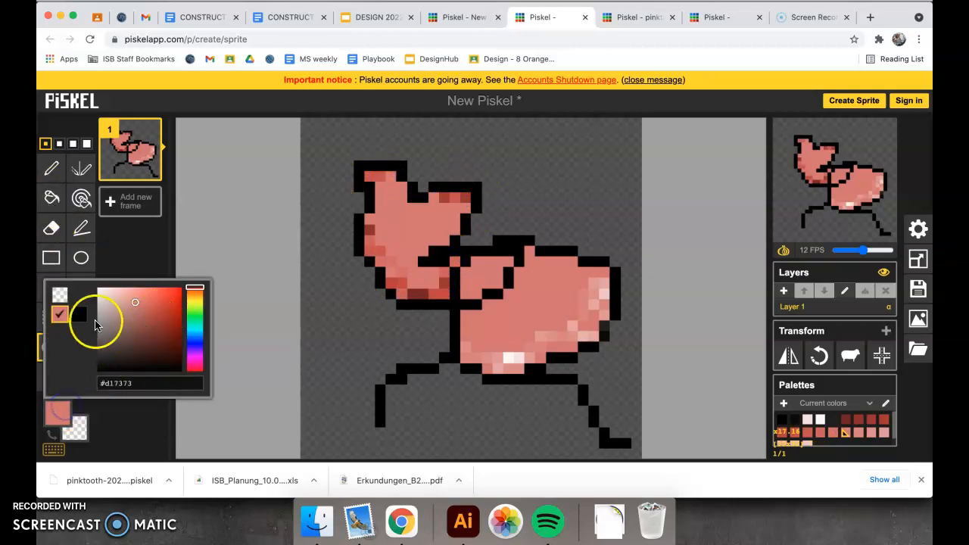
pyautogui.click(194, 339)
pyautogui.click(162, 333)
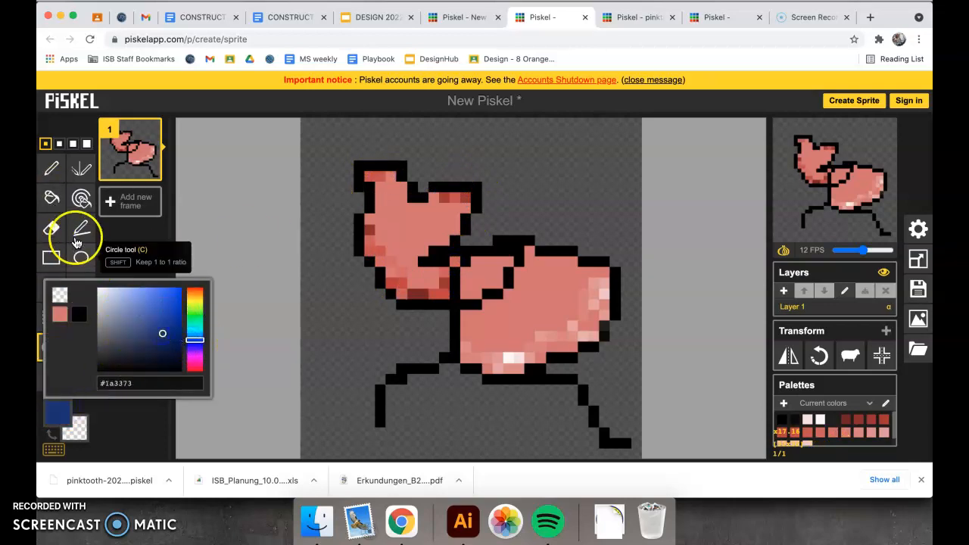
pyautogui.click(50, 179)
pyautogui.click(392, 219)
pyautogui.click(433, 220)
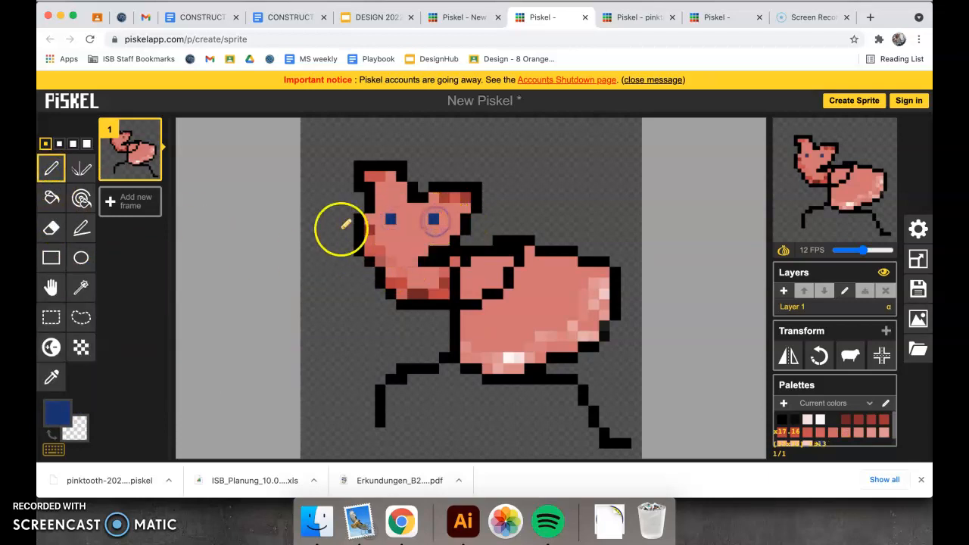
# Step: Draw a short horizontal mouth below the eyes in bright red #f70741
pyautogui.click(57, 412)
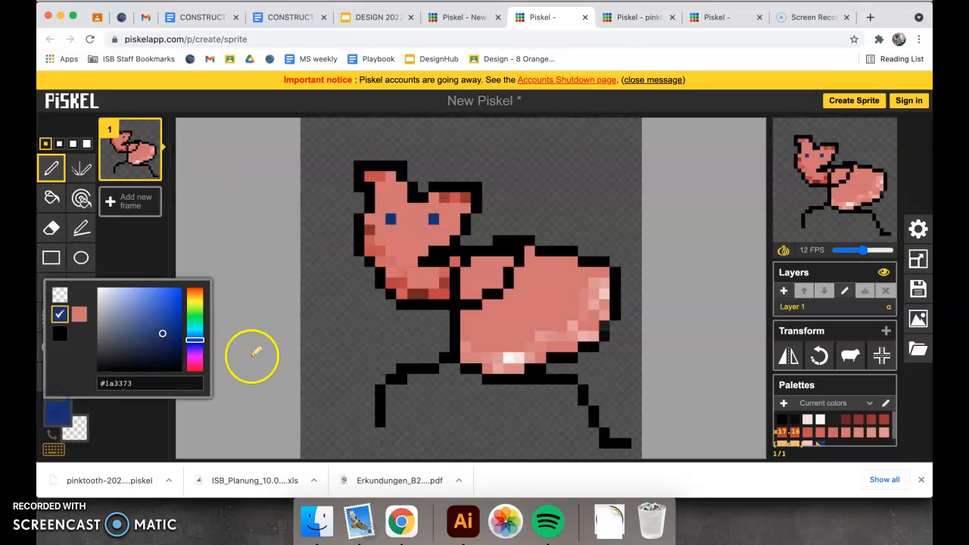
pyautogui.click(195, 368)
pyautogui.click(152, 307)
pyautogui.click(179, 290)
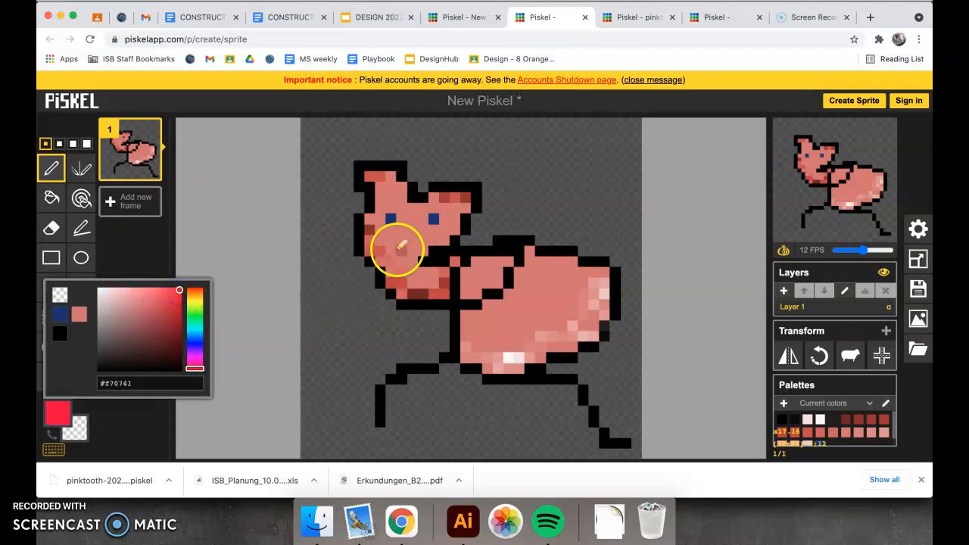
pyautogui.click(398, 248)
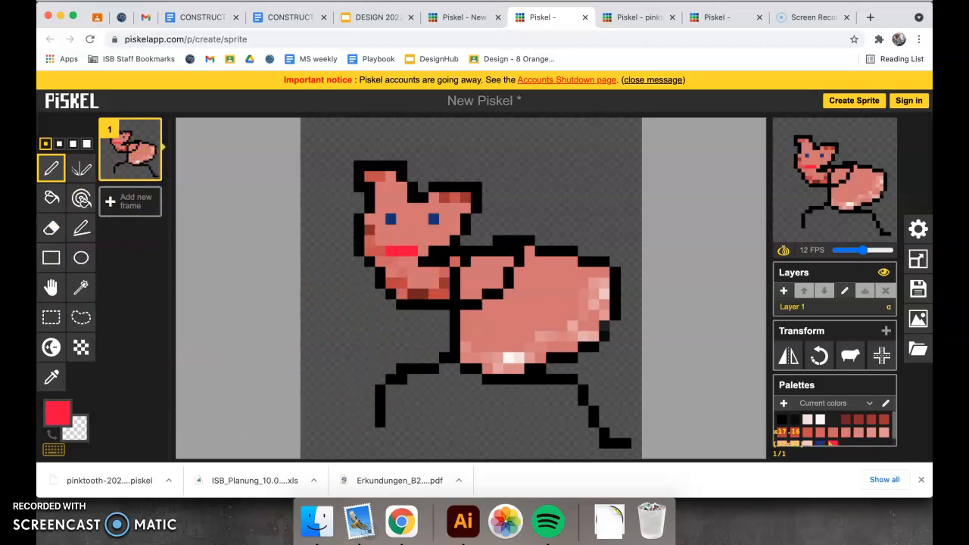
# Step: Duplicate frame 1 and erase the lower parts of both legs in the copy
pyautogui.click(151, 173)
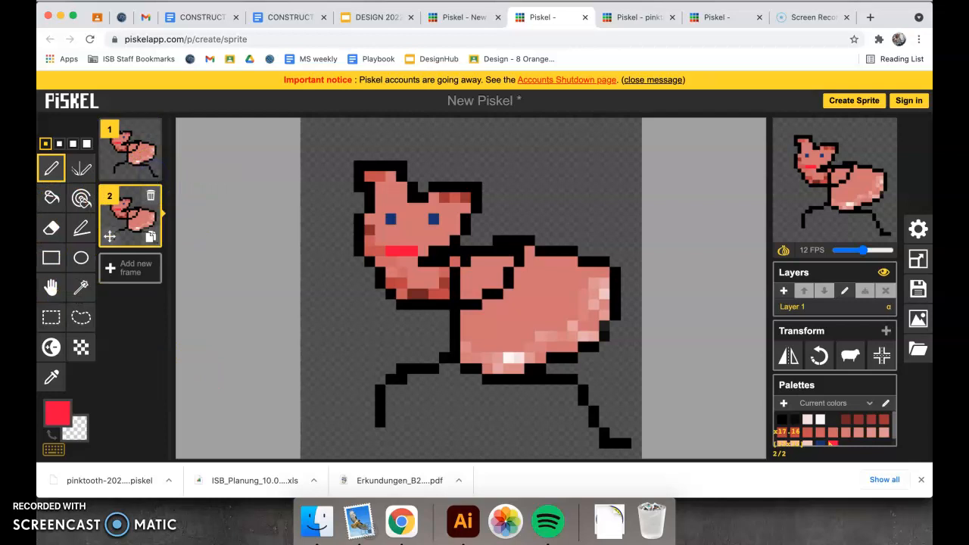
pyautogui.click(51, 227)
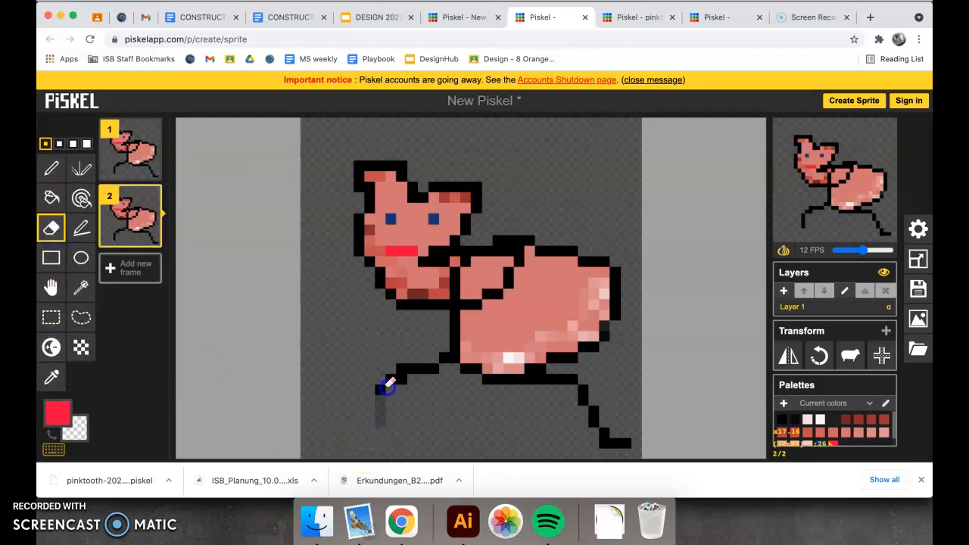
pyautogui.moveTo(382, 395)
pyautogui.mouseDown()
pyautogui.moveTo(423, 436)
pyautogui.moveTo(584, 407)
pyautogui.moveTo(620, 430)
pyautogui.mouseUp()
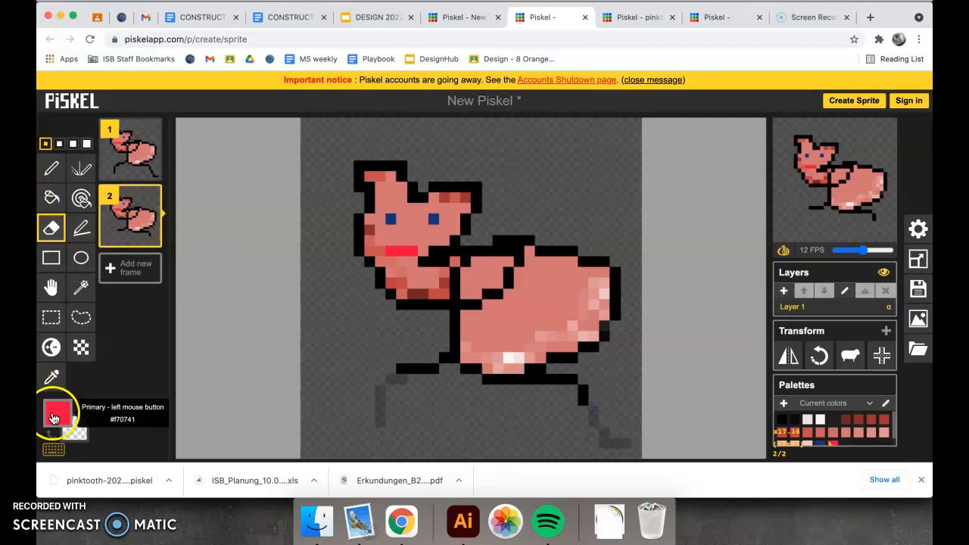
# Step: Redraw both lower legs in black on frame 2, pointing down with small feet, and set the animation speed to 6 FPS
pyautogui.click(57, 412)
pyautogui.click(80, 331)
pyautogui.click(51, 168)
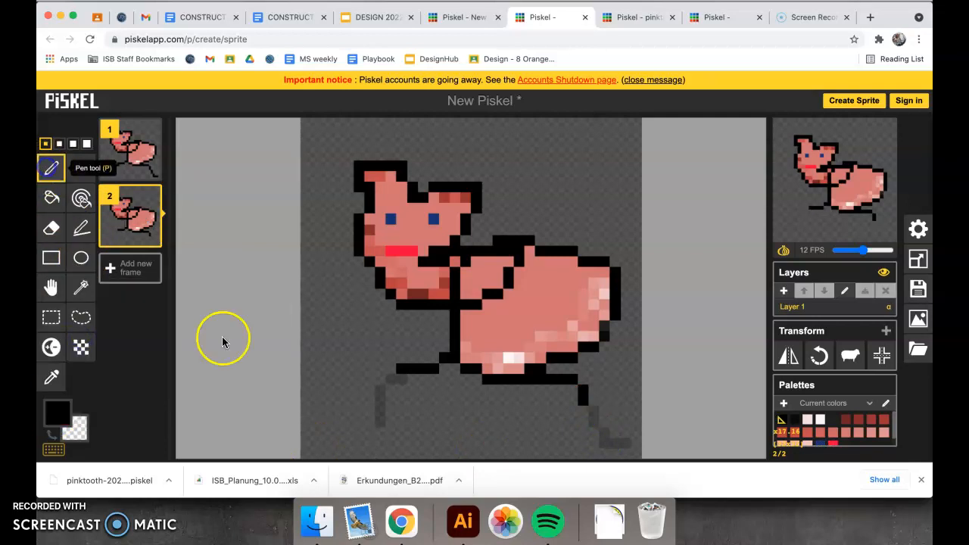
pyautogui.moveTo(412, 362)
pyautogui.mouseDown()
pyautogui.moveTo(393, 369)
pyautogui.moveTo(404, 391)
pyautogui.mouseUp()
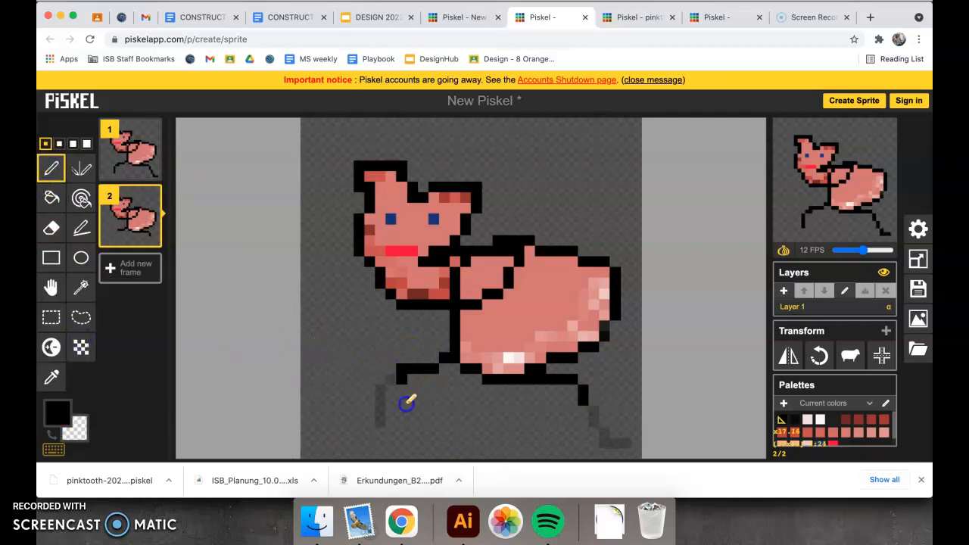
pyautogui.moveTo(582, 402); pyautogui.dragTo(581, 404)
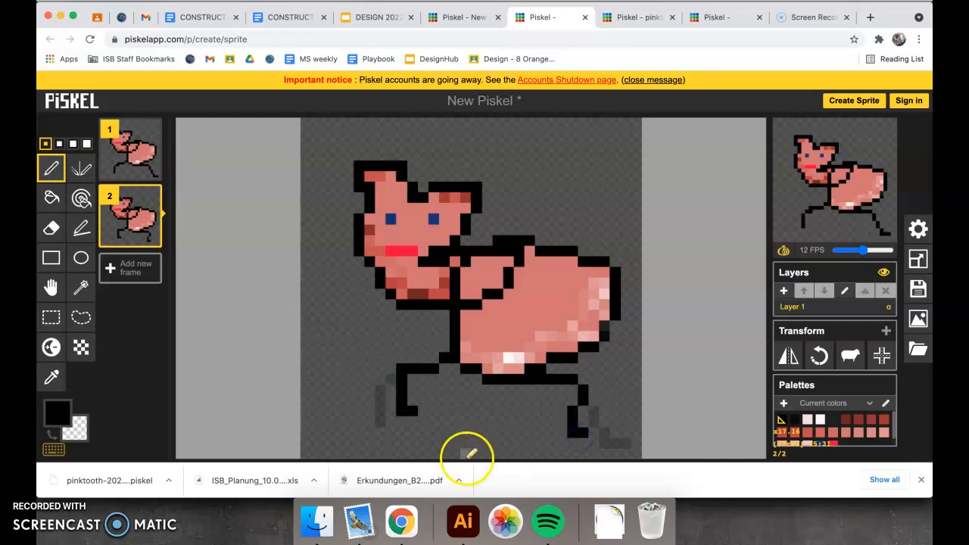
pyautogui.click(850, 251)
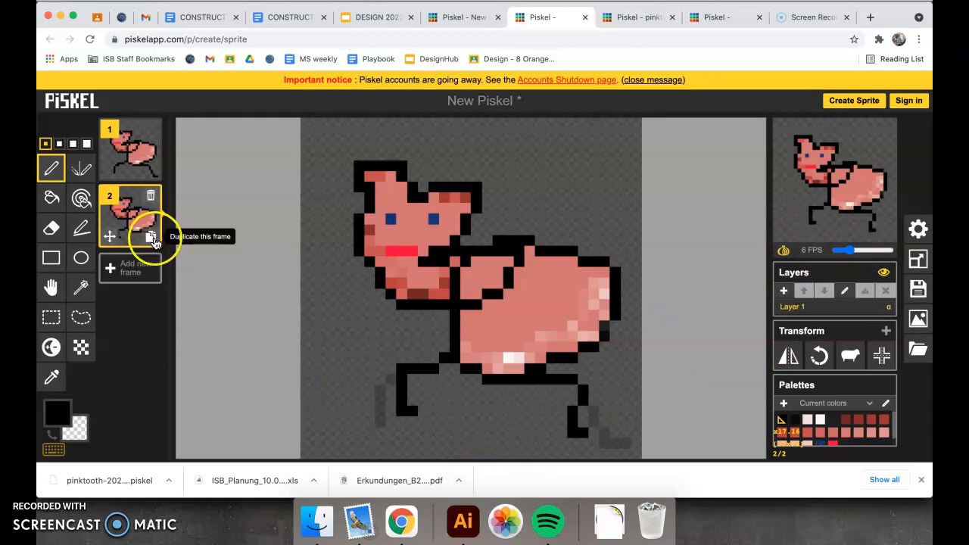
# Step: Duplicate frame 2 and erase the lower parts of both legs in the new frame 3
pyautogui.click(151, 234)
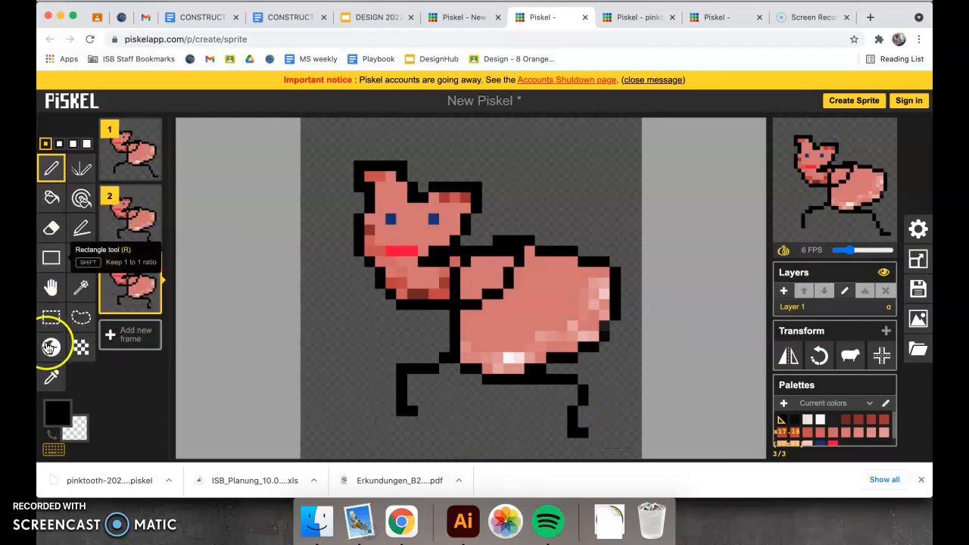
pyautogui.click(50, 232)
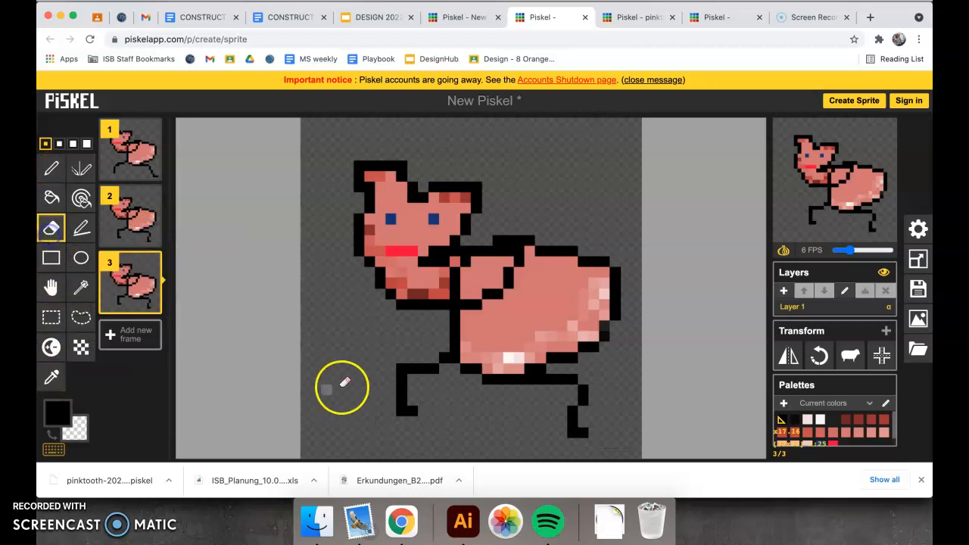
pyautogui.moveTo(424, 412); pyautogui.dragTo(402, 405)
pyautogui.moveTo(616, 411); pyautogui.dragTo(572, 409)
# Step: Redraw both lower legs in black on frame 3, bent inward under the body
pyautogui.click(50, 168)
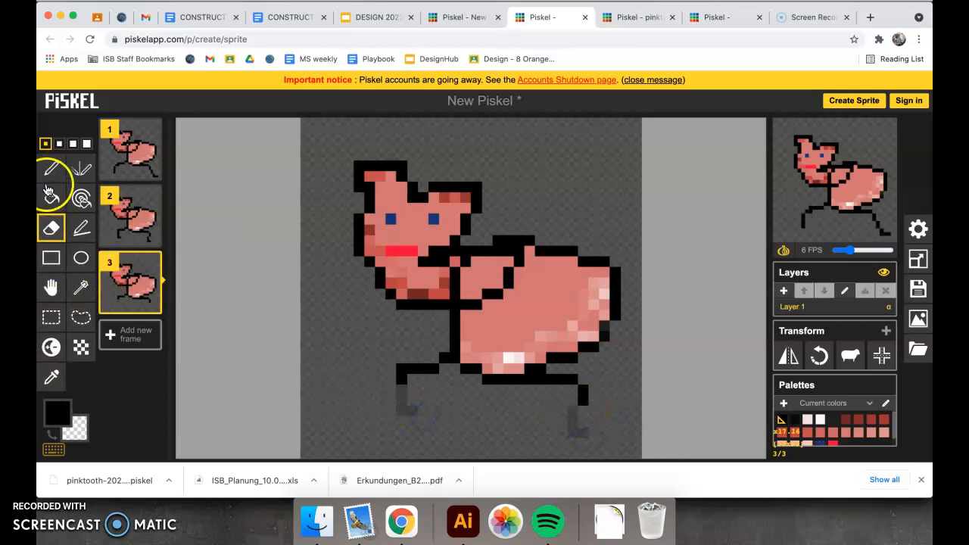
pyautogui.moveTo(401, 374)
pyautogui.mouseDown()
pyautogui.moveTo(401, 391)
pyautogui.moveTo(405, 384)
pyautogui.moveTo(443, 413)
pyautogui.mouseUp()
pyautogui.click(573, 401)
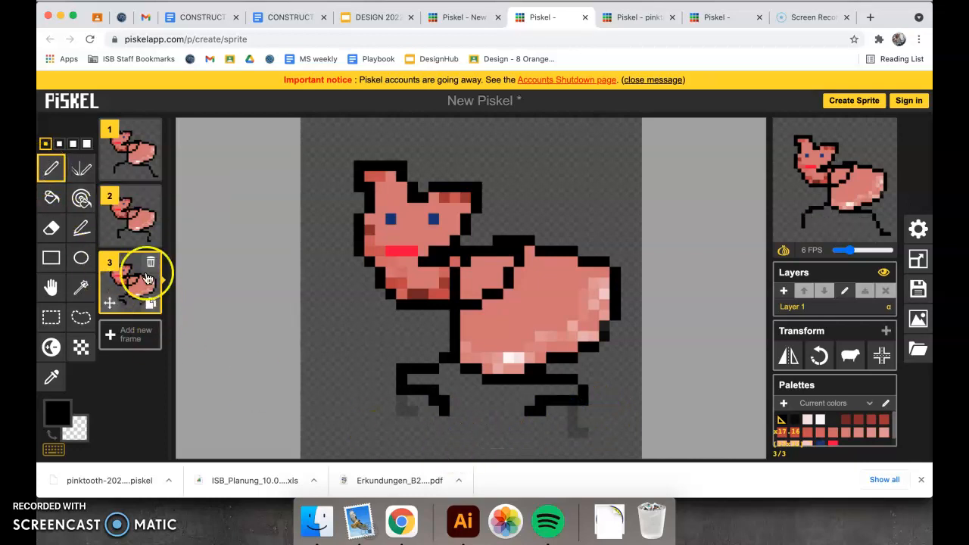
# Step: Move the whole drawing in frame 2 up by one pixel and select frame 3
pyautogui.click(125, 212)
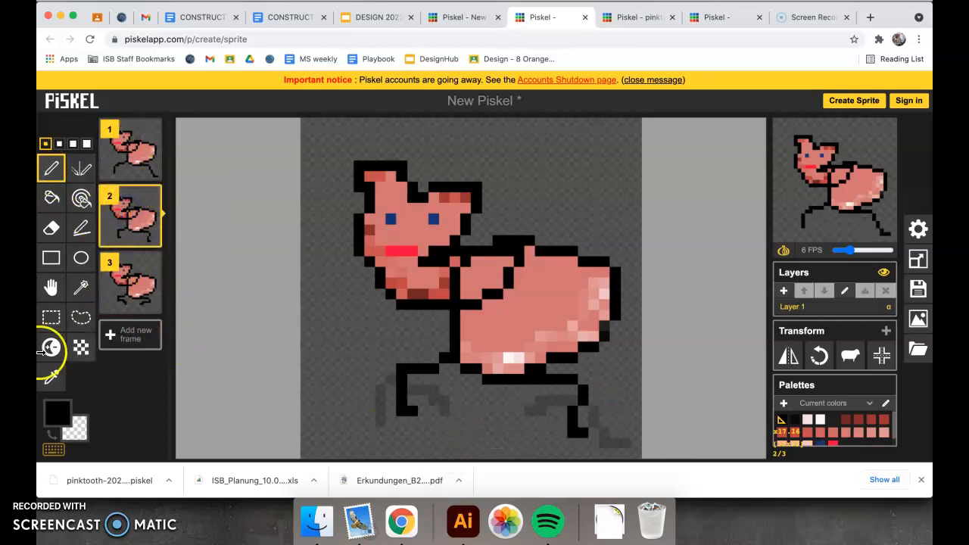
pyautogui.click(51, 289)
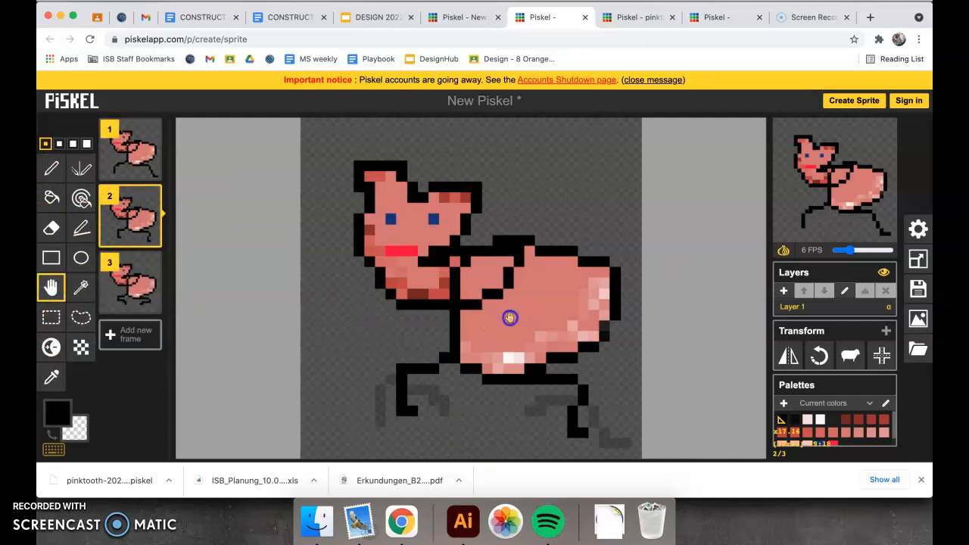
pyautogui.moveTo(507, 307); pyautogui.dragTo(504, 302)
pyautogui.click(159, 289)
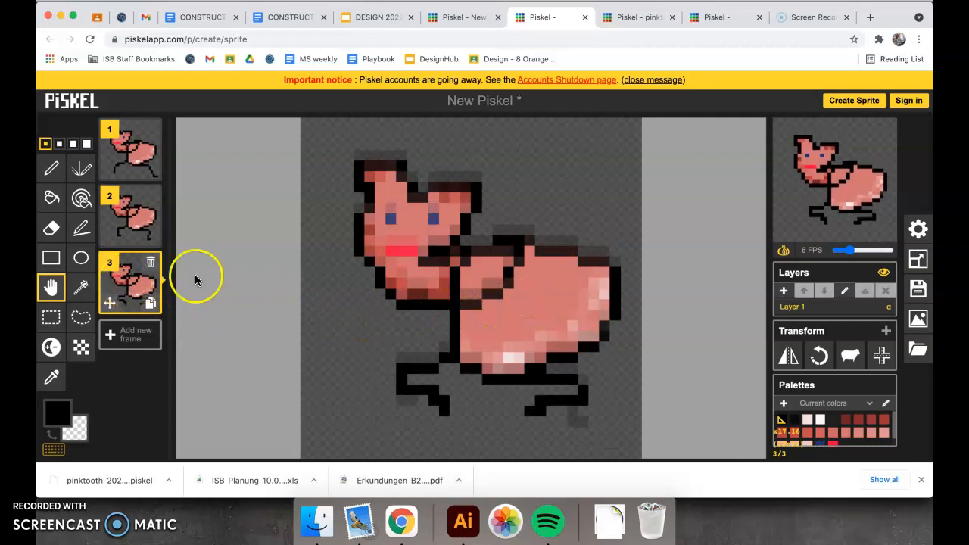
# Step: Shift the whole drawing in frame 3 down by two pixels
pyautogui.moveTo(488, 295); pyautogui.dragTo(482, 279)
pyautogui.click(407, 409)
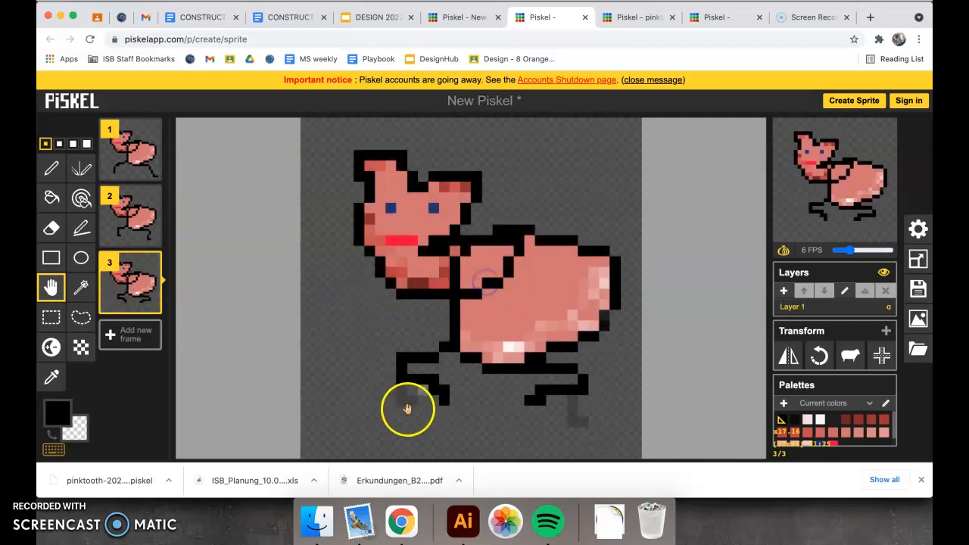
pyautogui.click(484, 336)
pyautogui.moveTo(487, 281); pyautogui.dragTo(487, 315)
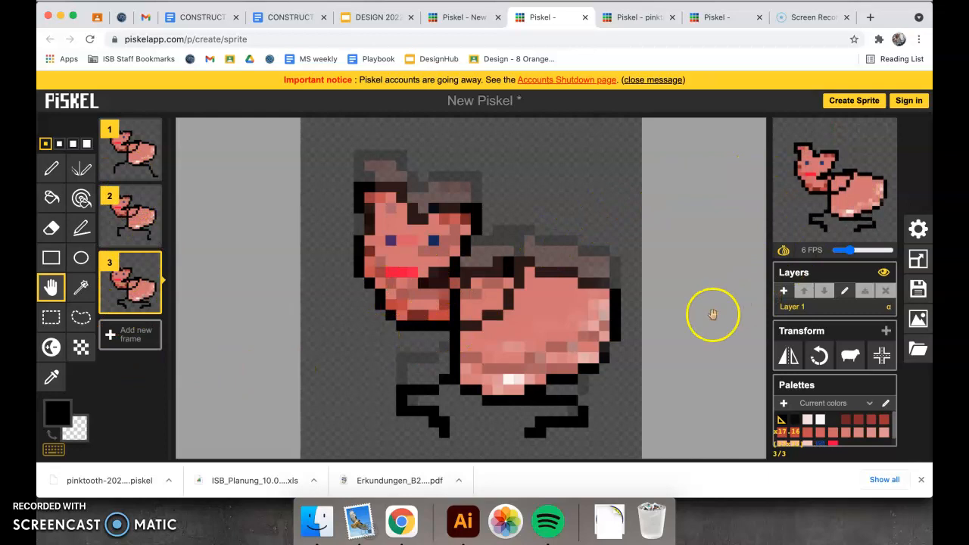
# Step: Draw a black one-pixel-wide tail rising from the creature's rear in frames 3, 2 and 1, shaped differently in each
pyautogui.click(56, 174)
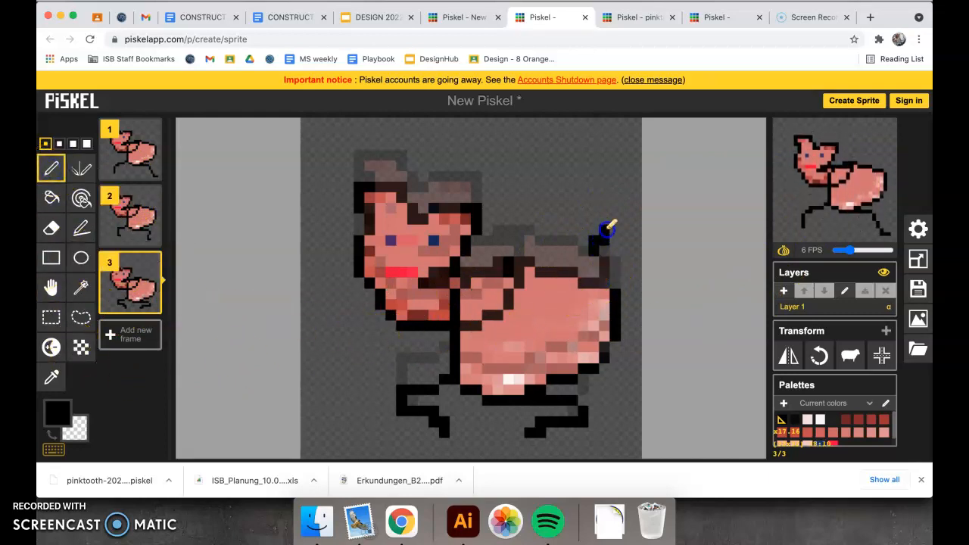
pyautogui.click(125, 218)
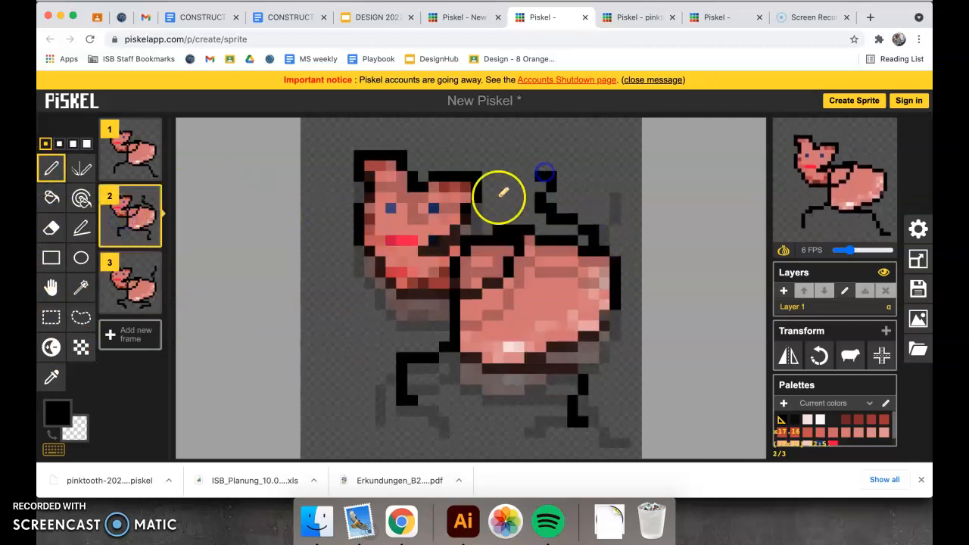
pyautogui.click(150, 152)
pyautogui.moveTo(594, 250)
pyautogui.mouseDown()
pyautogui.moveTo(583, 191)
pyautogui.moveTo(598, 178)
pyautogui.mouseUp()
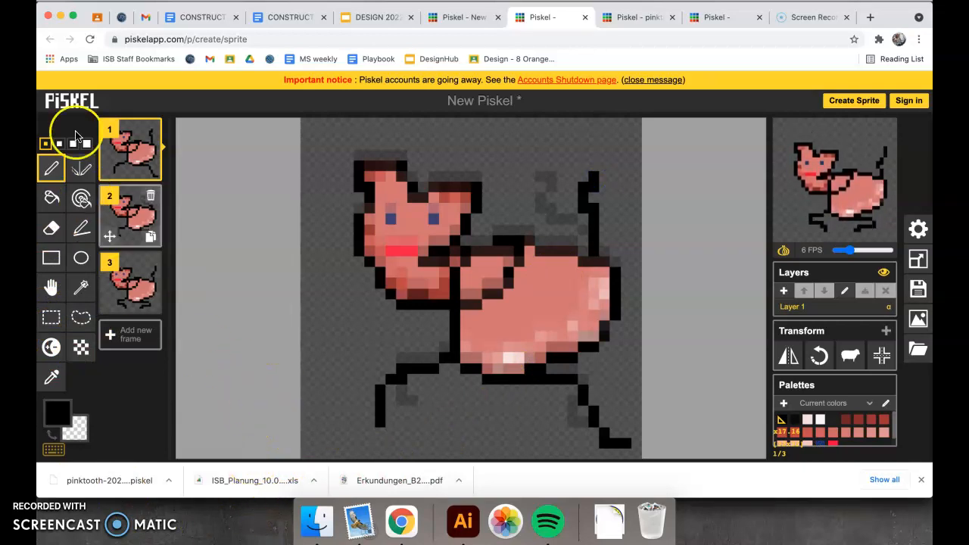
pyautogui.moveTo(113, 318)
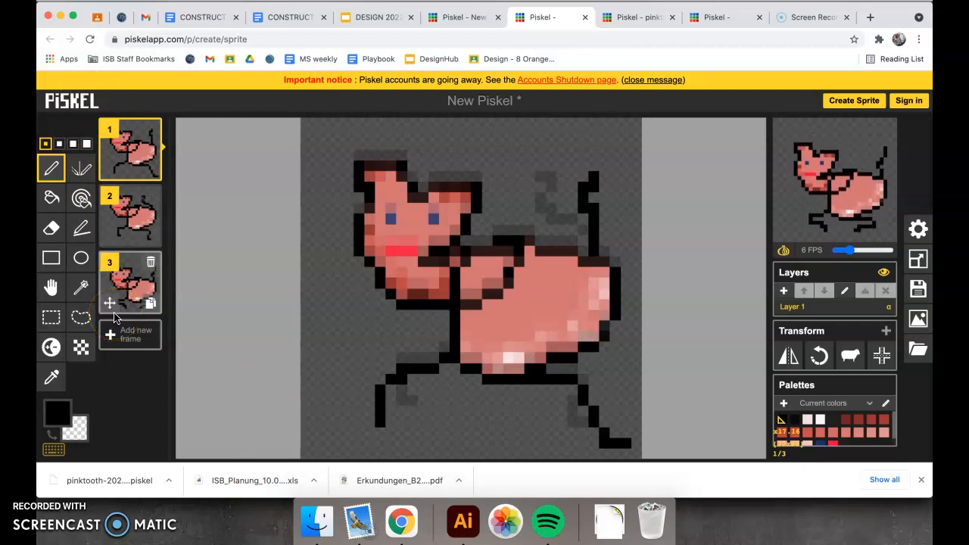
pyautogui.click(123, 161)
pyautogui.click(129, 262)
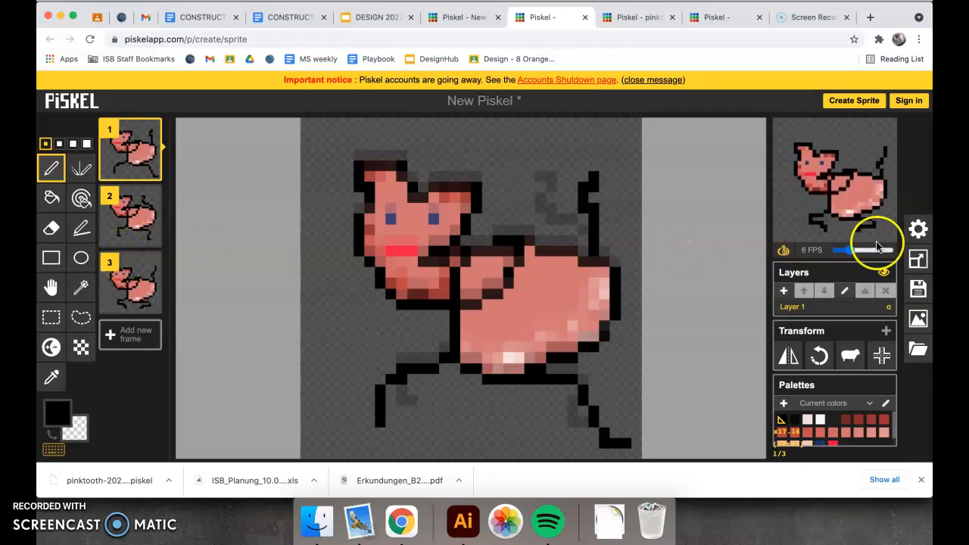
# Step: Save the sprite offline as a .piskel file, once under its default title and once retitled p[inkshjeep
pyautogui.click(918, 288)
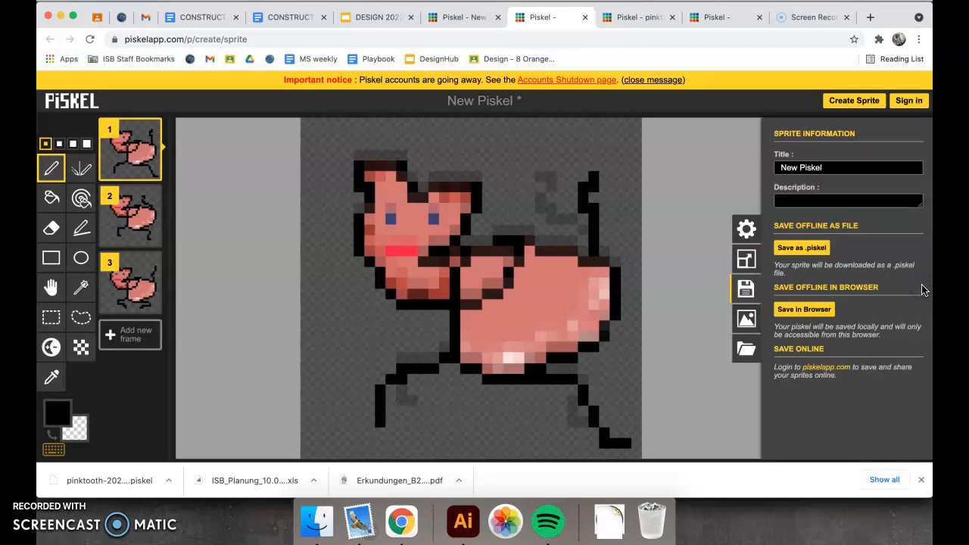
pyautogui.click(802, 248)
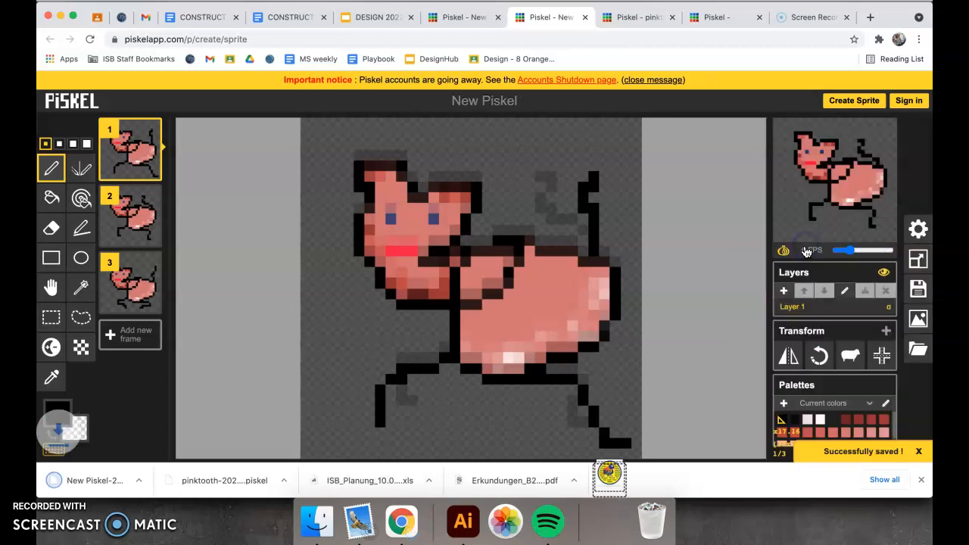
pyautogui.click(918, 288)
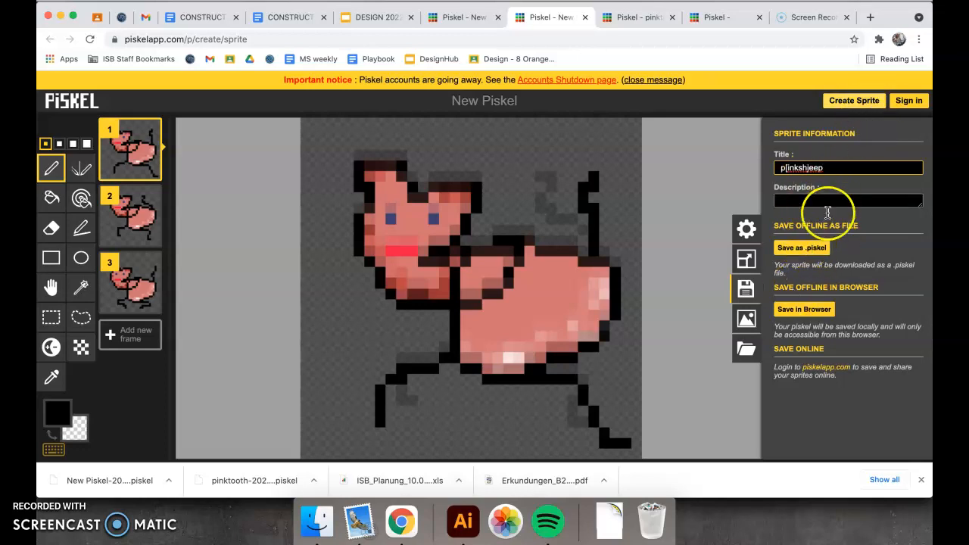
pyautogui.click(814, 252)
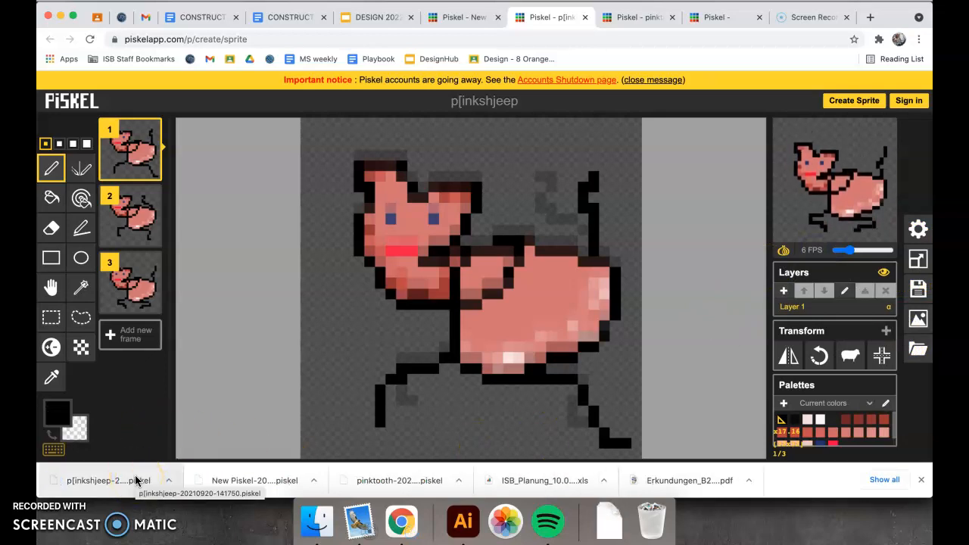
# Step: Switch to Photos, browse the September 2021 pictures in the library and close its window
pyautogui.click(672, 480)
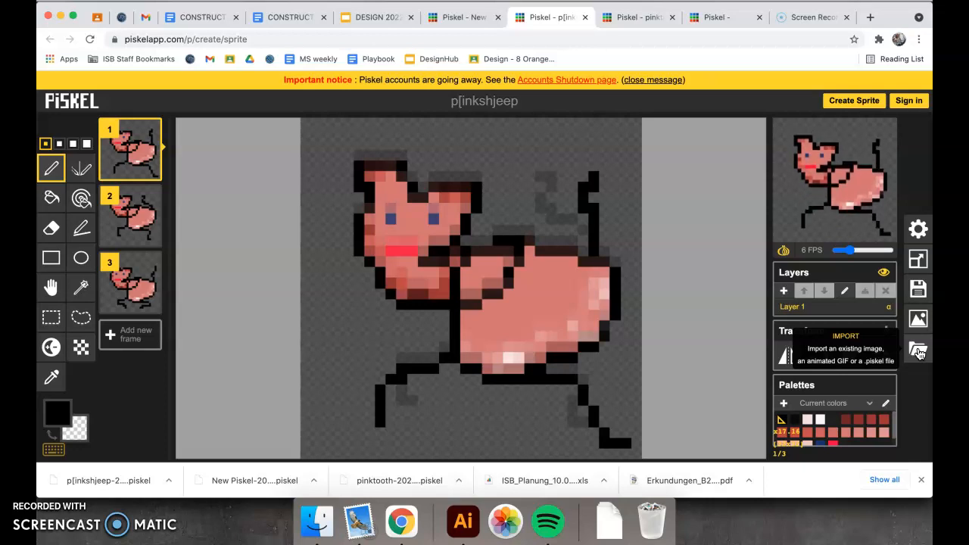
pyautogui.click(505, 520)
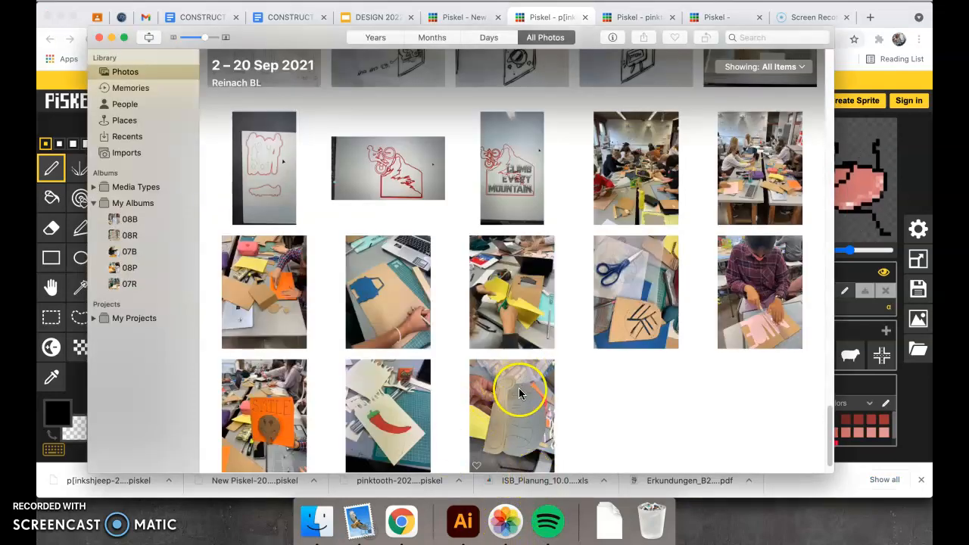
pyautogui.scroll(-1, 519, 391)
pyautogui.scroll(10, 519, 393)
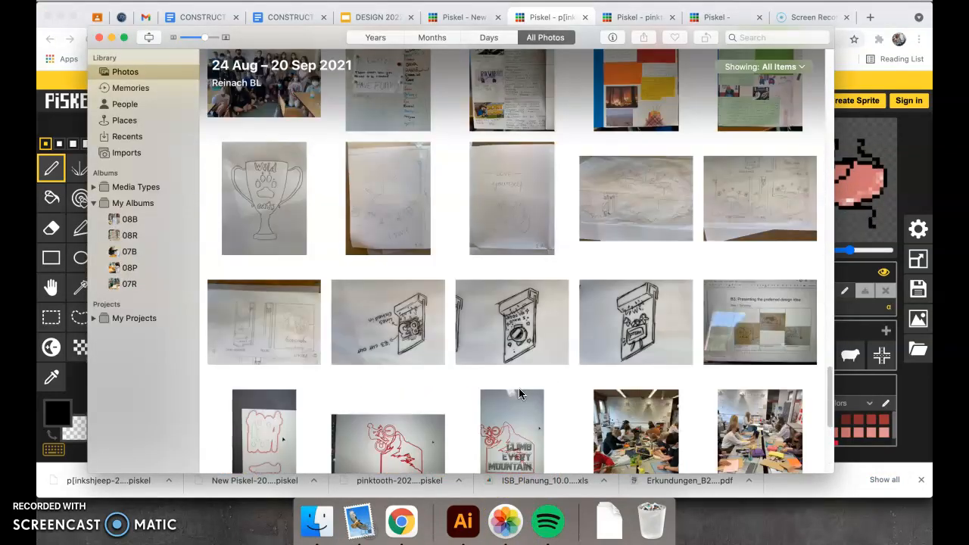
pyautogui.scroll(-10, 519, 388)
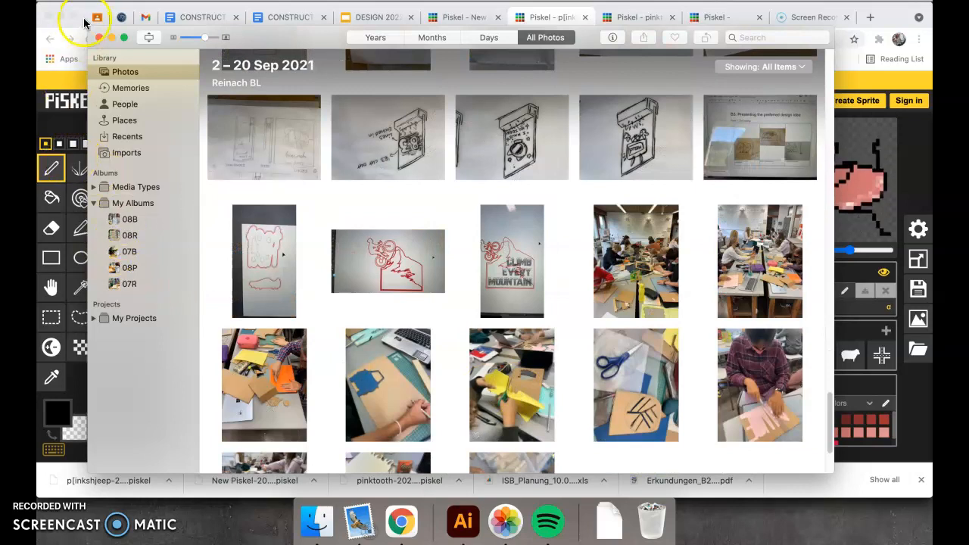
pyautogui.click(98, 38)
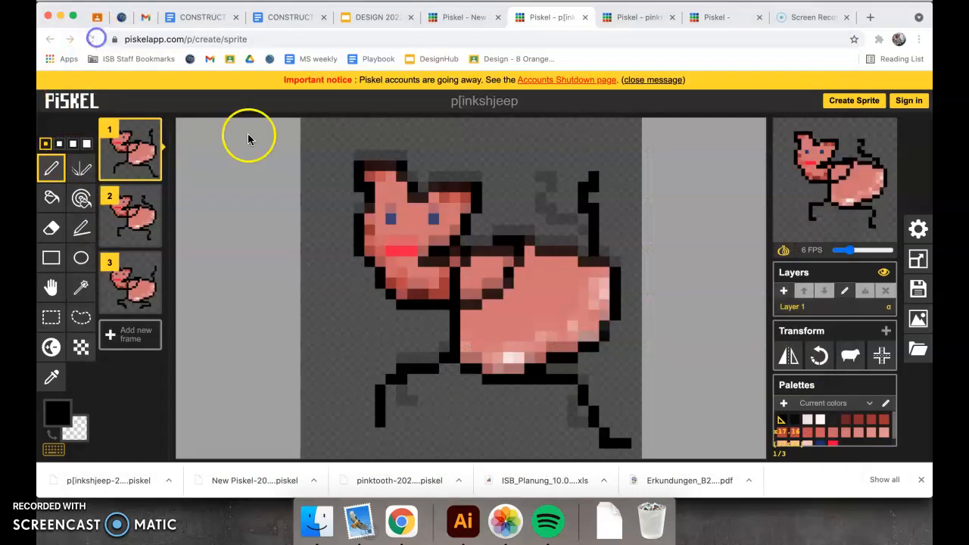